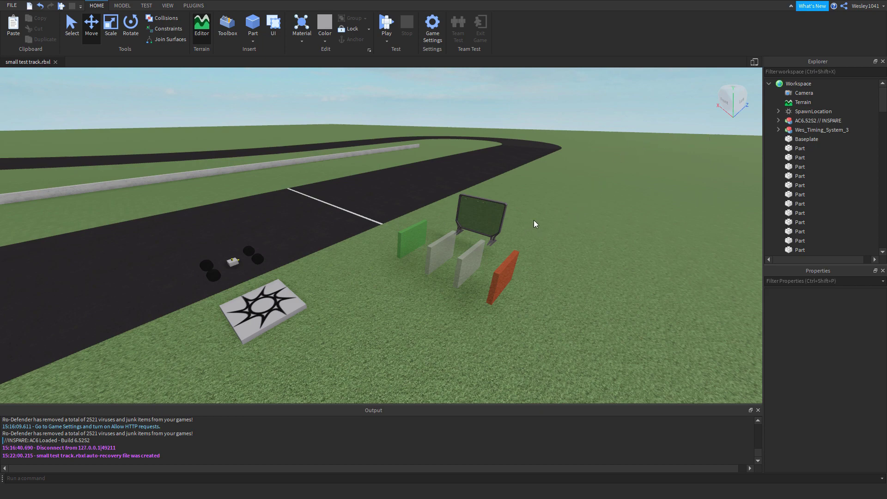
Step: Check the Workspace's FilteringEnabled property, then collapse the Workspace in the object tree
left_click(800, 84)
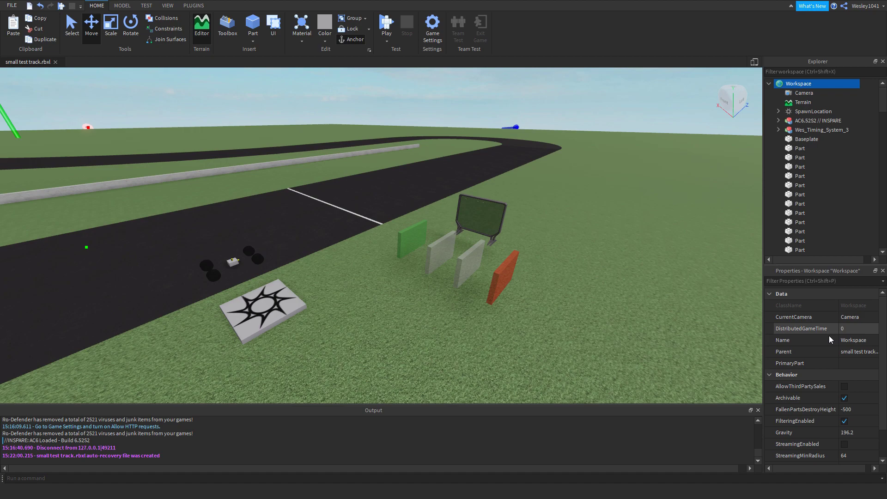
left_click(845, 425)
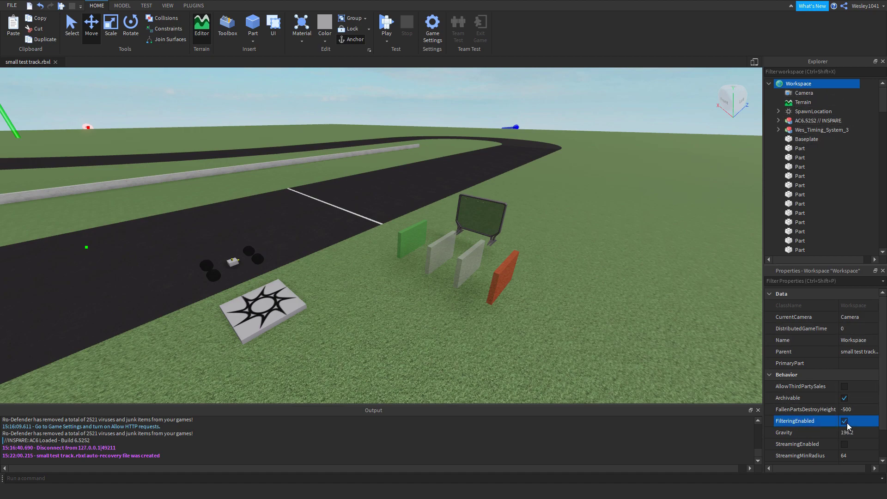
left_click(770, 84)
Step: Move the green Start part onto the track at the white start line
middle_click_drag(574, 190, 403, 116)
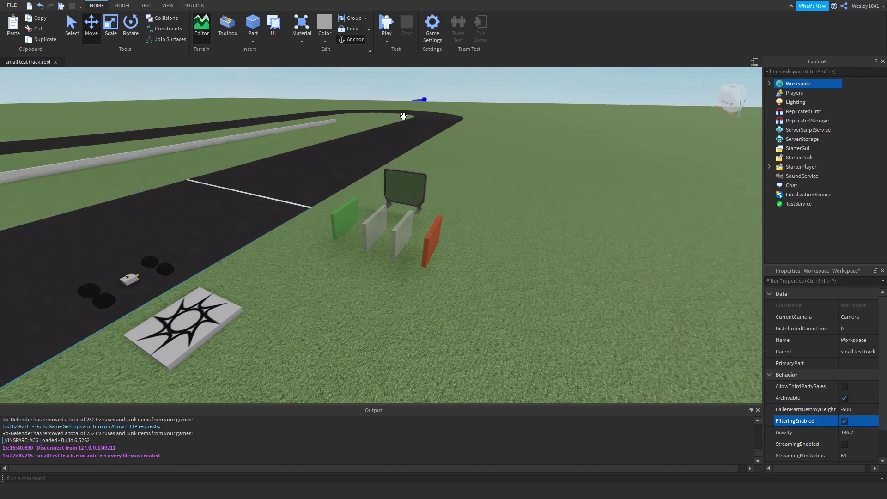
left_click(346, 221)
key("f")
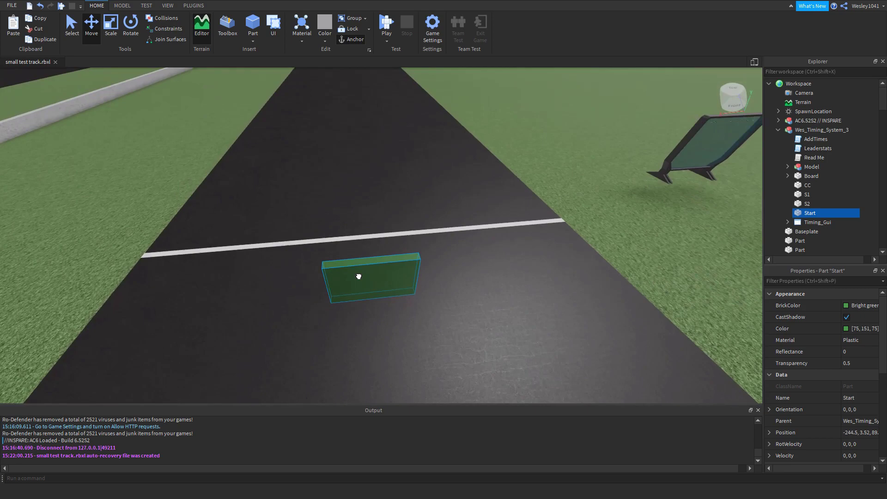
left_click_drag(358, 276, 394, 248)
key("a")
Step: Scale the Start part lengthwise along the white line so it spans the track from the wall to beyond the outer edge
left_click(105, 35)
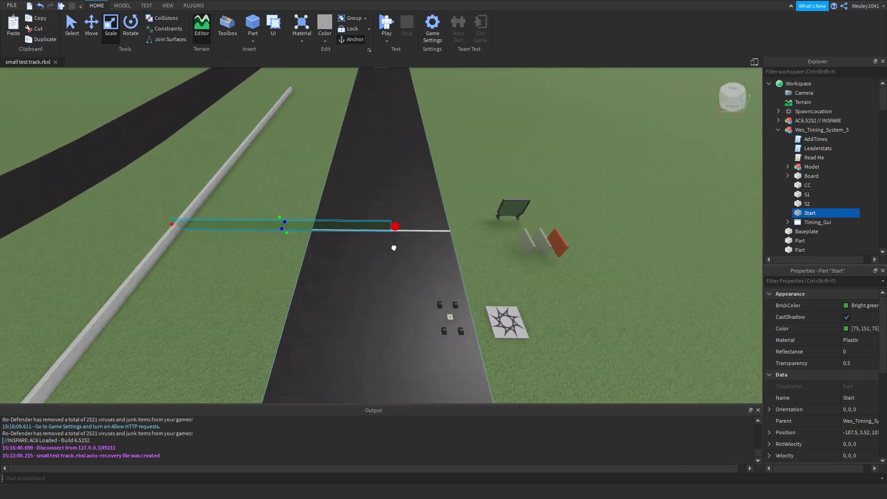
left_click_drag(403, 247, 625, 232)
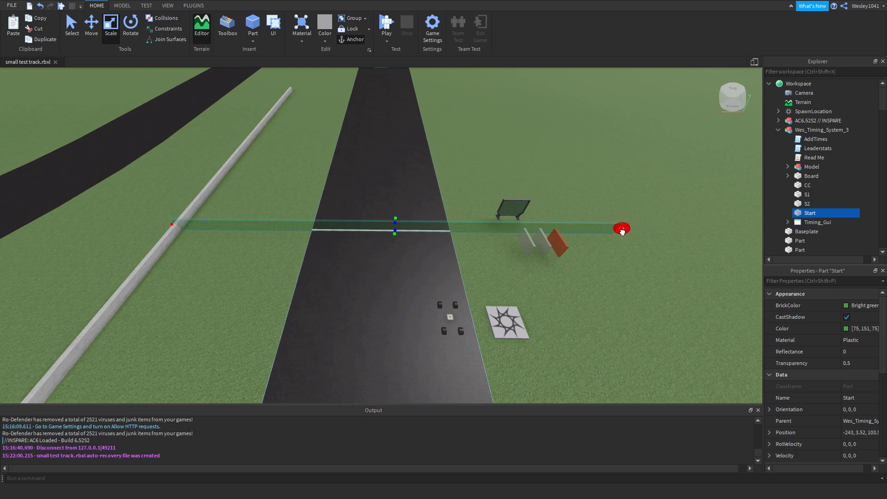
left_click_drag(622, 231, 622, 232)
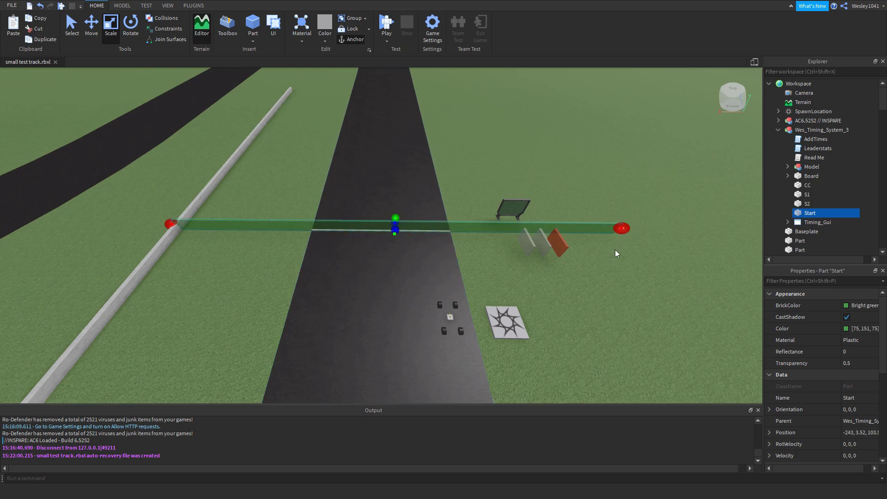
scroll(616, 250, "down", 3)
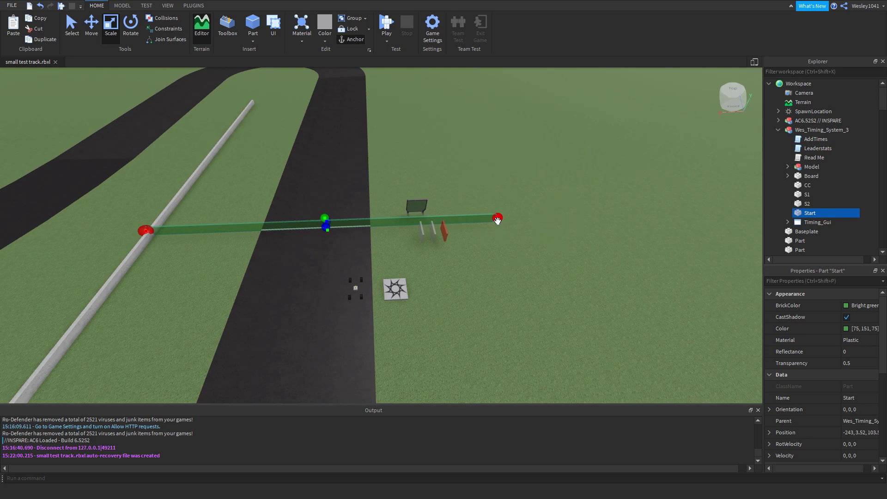
left_click_drag(497, 220, 503, 220)
Step: Place the grey S1 part on the track section opposite the start line and stretch it from the wall across the full track width
right_click_drag(448, 218, 472, 220)
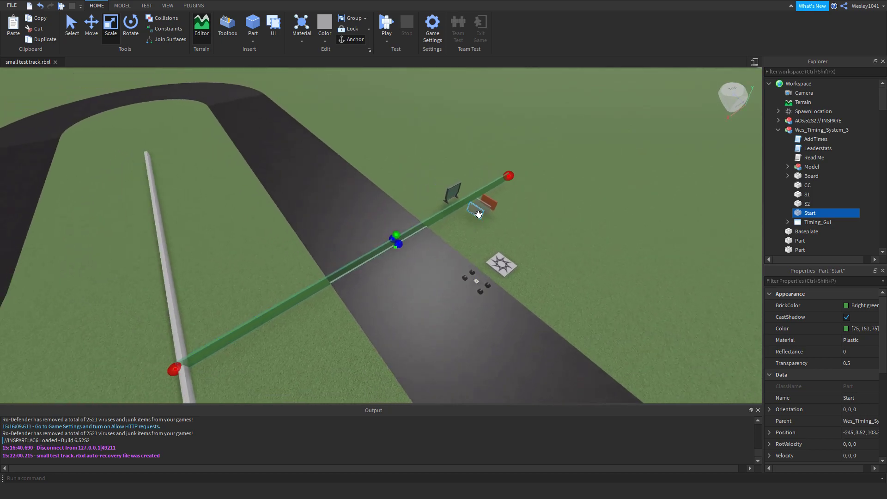
left_click_drag(479, 214, 641, 314)
key("ctrl+r")
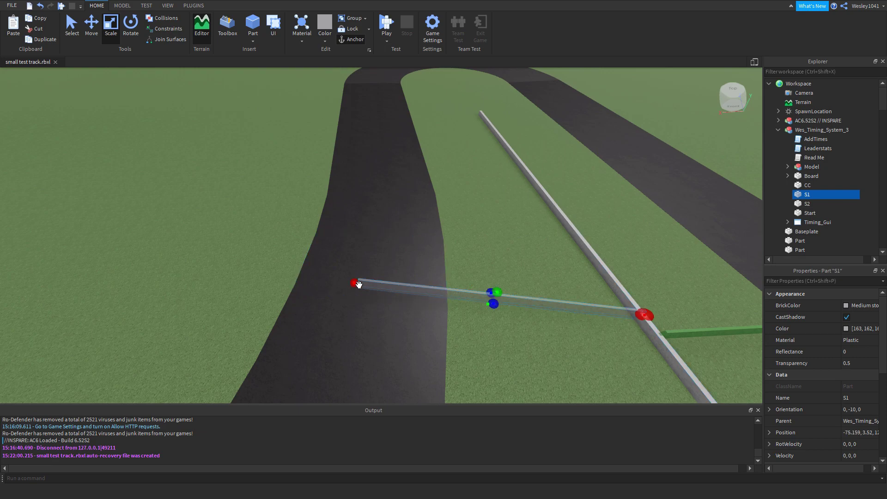
key("s")
key("a")
left_click_drag(356, 283, 246, 266)
key("d")
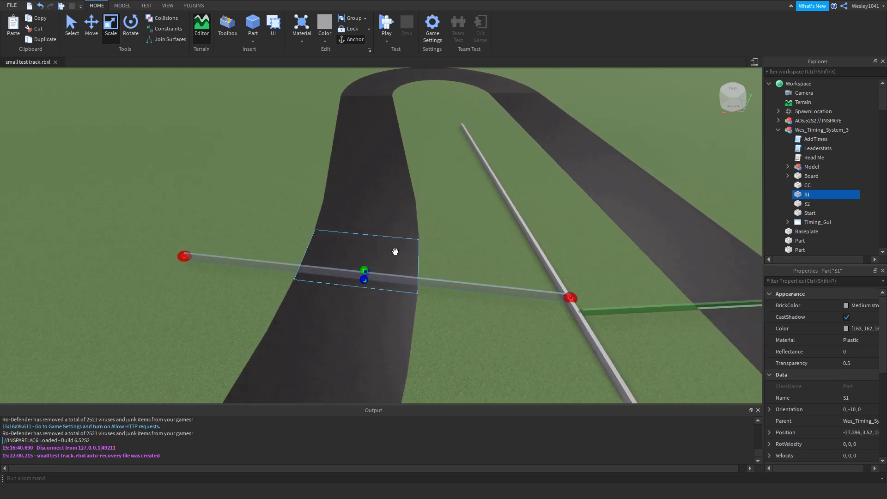
Step: Move the S2 part to the far end of the track and place it across the road as the second sector marker
right_click_drag(670, 268, 687, 269)
left_click(687, 269)
key("f")
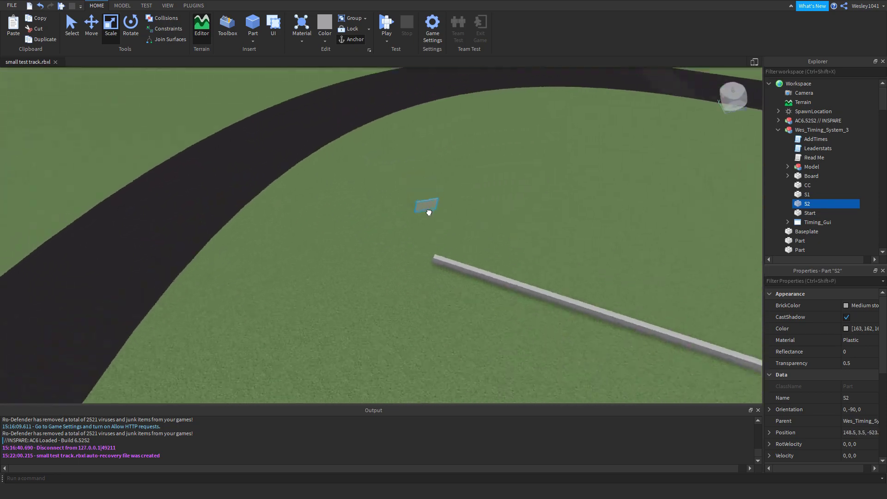
left_click_drag(314, 222, 570, 252)
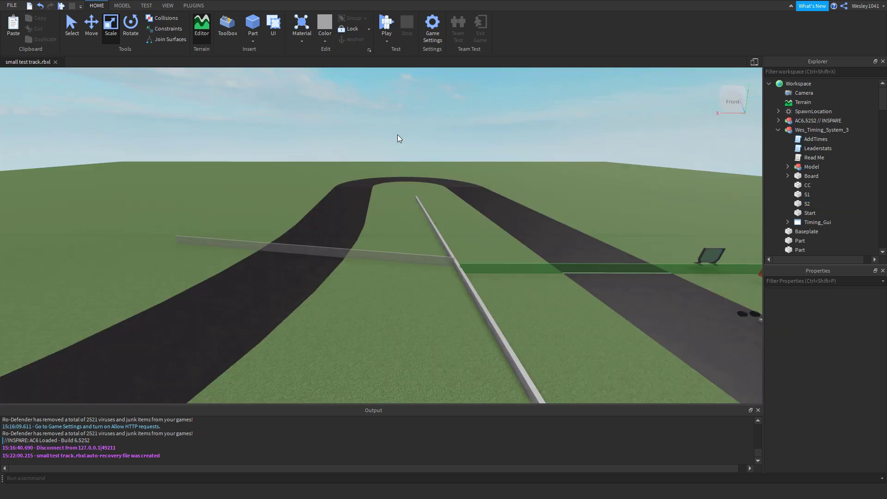
left_click(430, 259)
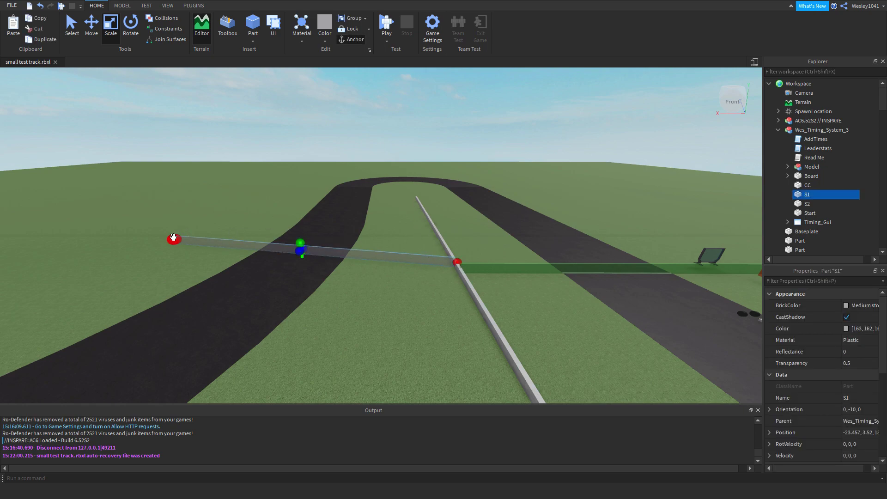
left_click(237, 188)
Step: Place the red CC part at the wall's end by the bend beyond the start line and stretch it to the track
key("s")
right_click_drag(265, 185, 484, 143)
key("d")
key("a")
left_click_drag(523, 214, 555, 267)
right_click_drag(555, 267, 555, 266)
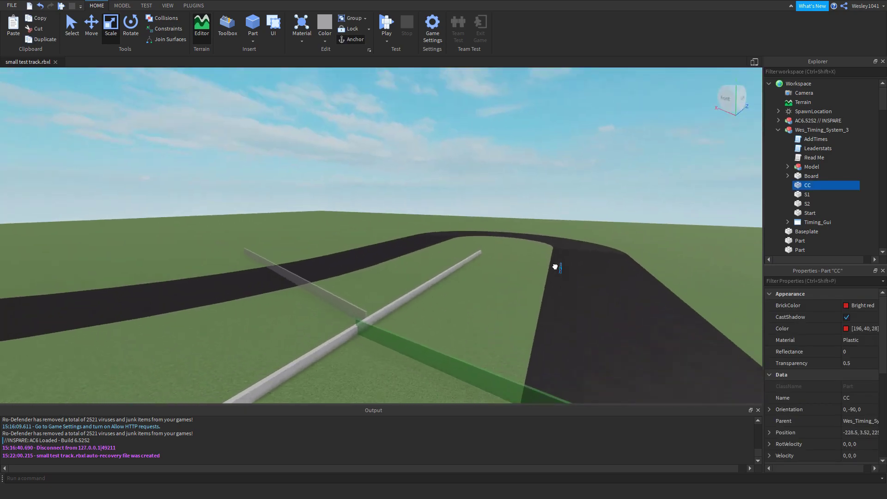
left_click_drag(555, 267, 554, 265)
right_click_drag(555, 267, 554, 265)
key("w")
left_click_drag(554, 265, 549, 279)
right_click_drag(549, 279, 548, 279)
left_click_drag(549, 279, 527, 307)
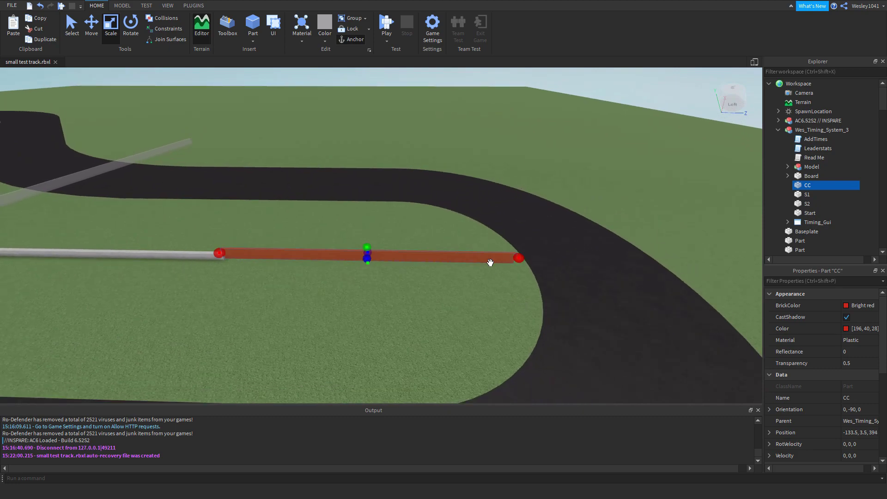
Step: Duplicate the CC part and place the copy at the opposite end of the track, beyond the wall's far end
key("ctrl+d")
left_click_drag(490, 261, 513, 313)
right_click_drag(511, 308, 513, 313)
left_click_drag(513, 313, 493, 307)
right_click_drag(513, 313, 492, 307)
key("w")
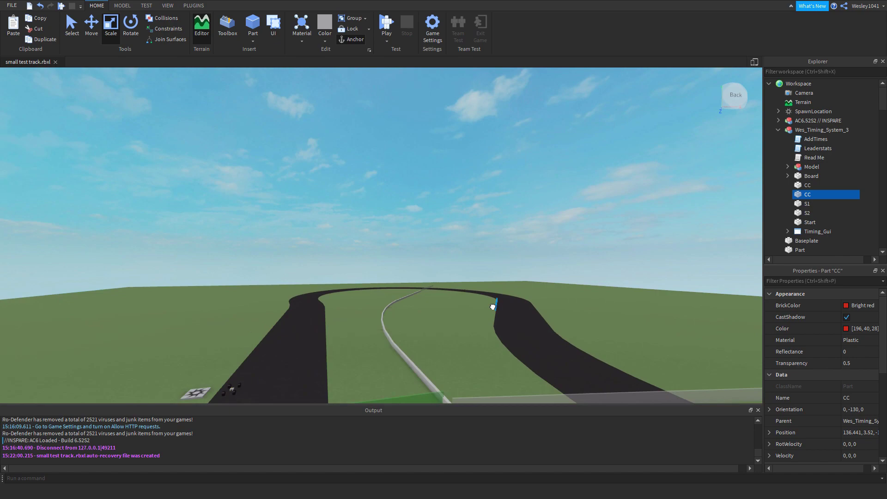
key("w")
left_click_drag(493, 307, 456, 288)
right_click_drag(449, 281, 456, 289)
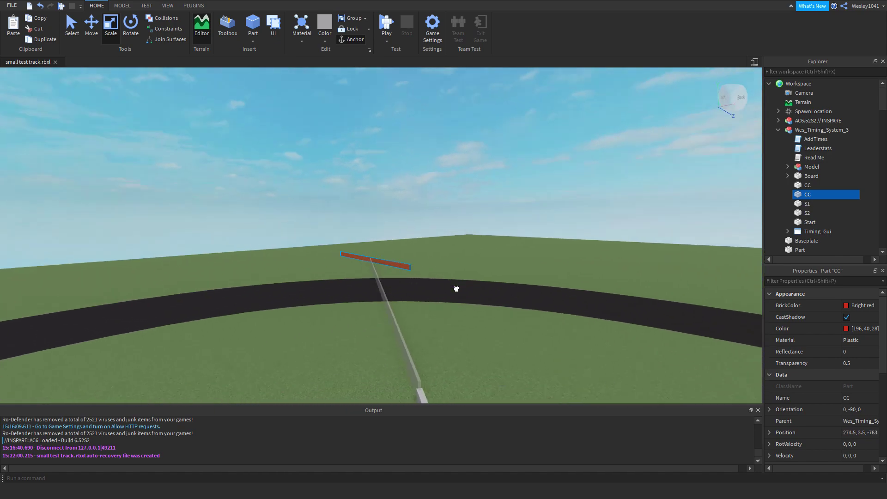
left_click_drag(456, 289, 455, 289)
right_click_drag(456, 289, 455, 289)
left_click_drag(455, 289, 329, 258)
right_click_drag(455, 289, 328, 257)
key("s")
left_click_drag(329, 257, 383, 237)
right_click_drag(384, 238, 373, 244)
key("w")
key("w")
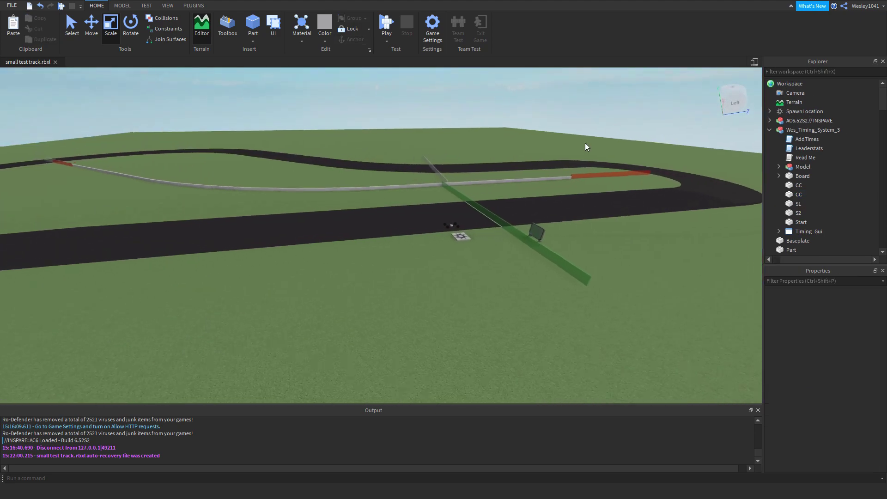
Step: Set the transparency of both CC parts, S1, S2 and Start to 1
right_click_drag(585, 143, 586, 141)
key("w")
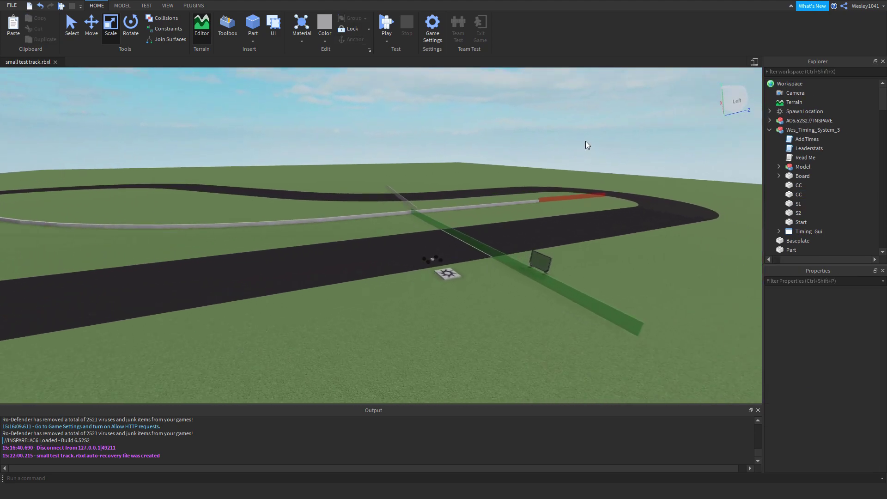
scroll(586, 140, "up", 5)
left_click(799, 185)
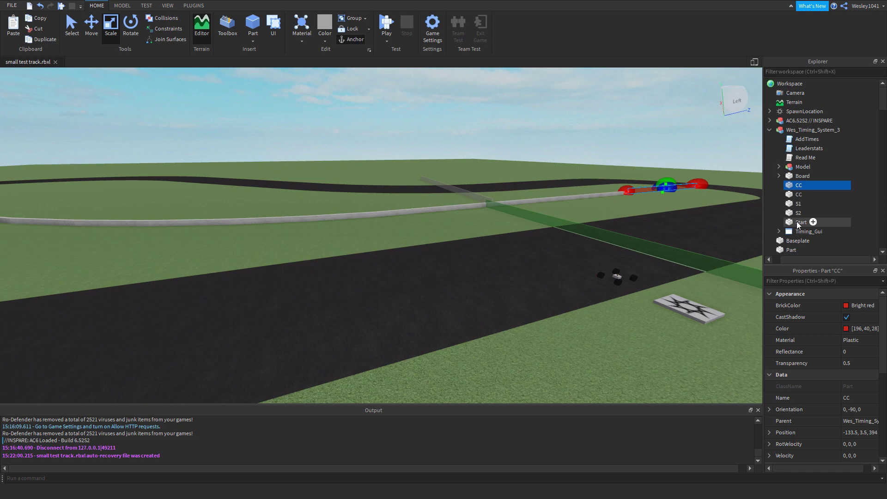
left_click(797, 221, "shift")
left_click(860, 363)
type("1")
key("Return")
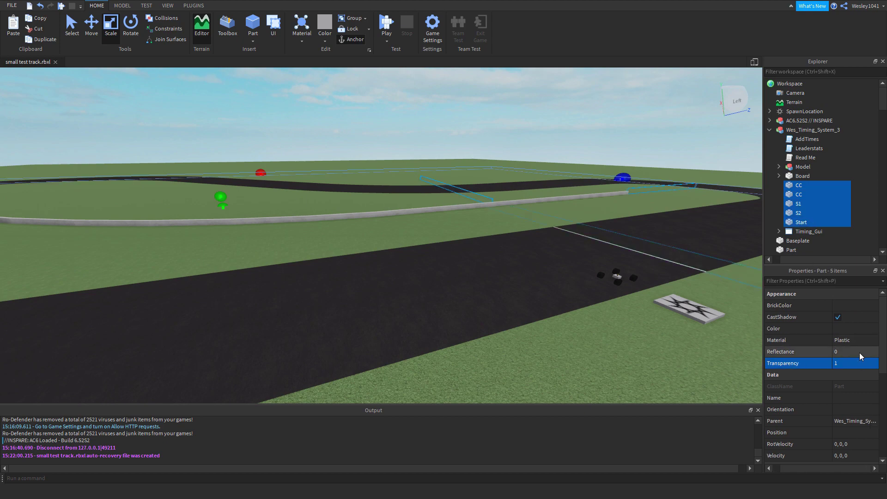
scroll(853, 343, "down", 3)
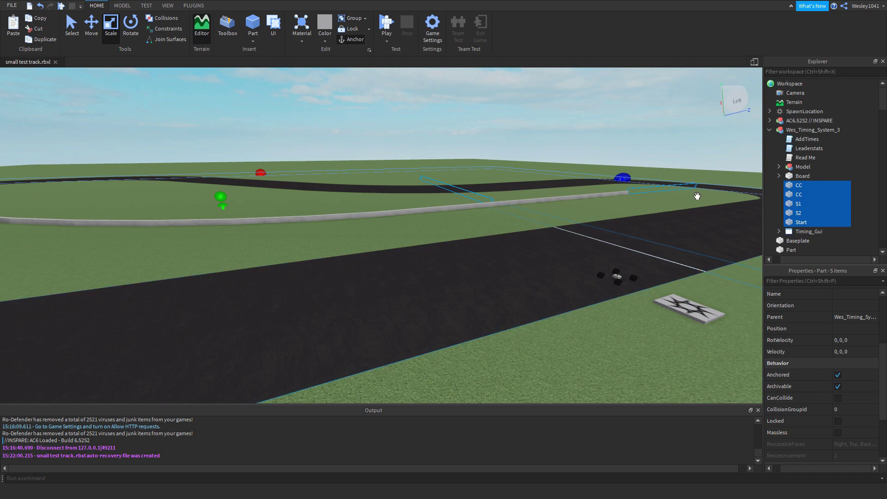
Step: Move the Board and its Model together to the trackside just past the start line
left_click(802, 176)
key("f")
left_click(798, 167, "ctrl")
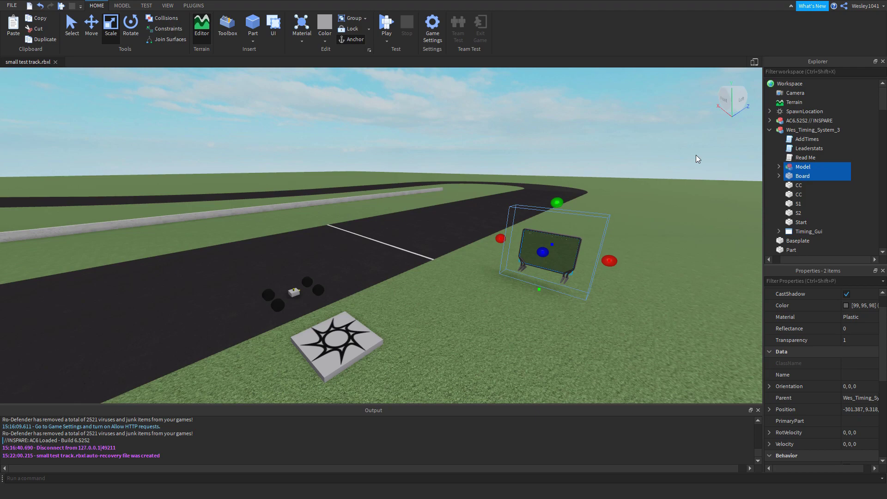
key("f")
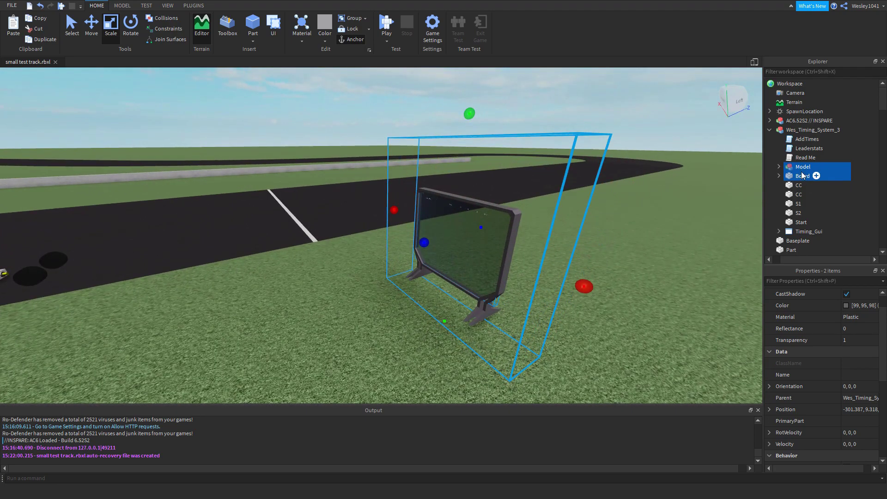
key("ctrl+2")
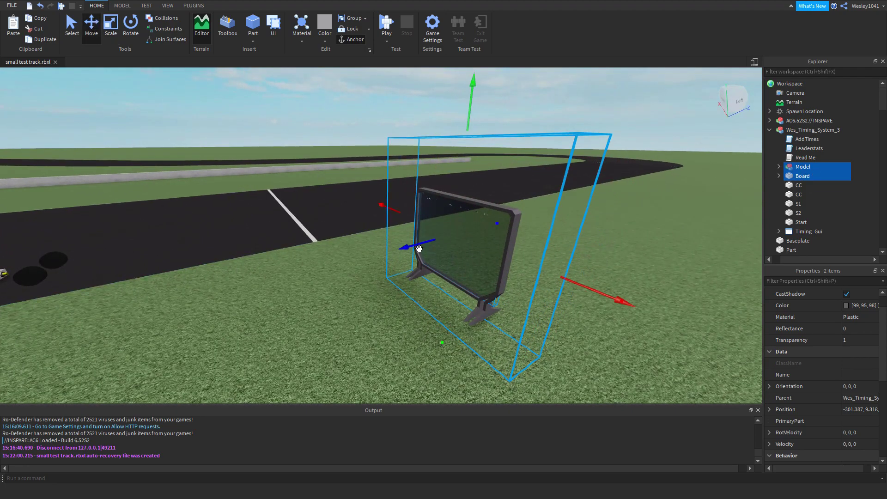
left_click_drag(419, 248, 504, 200)
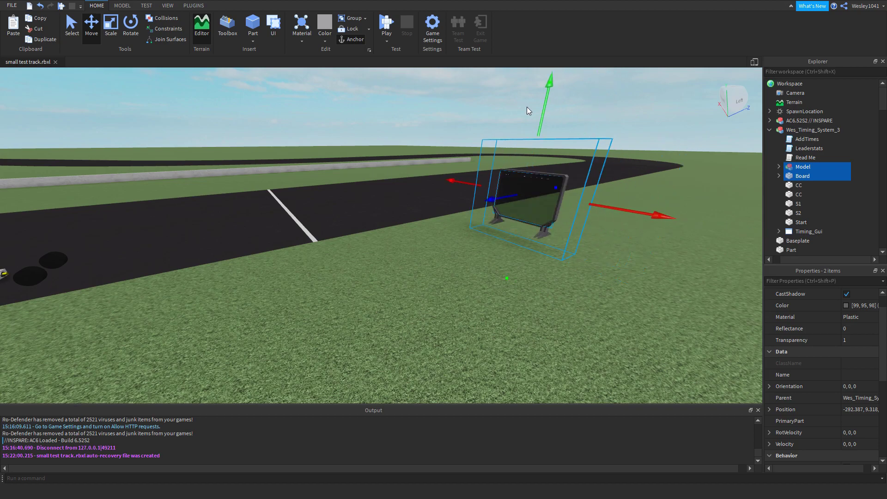
Step: Lower the Board and its Model onto the grass, to a Y position of about 6.3
left_click_drag(543, 107, 537, 114)
right_click_drag(520, 161, 520, 160)
key("a")
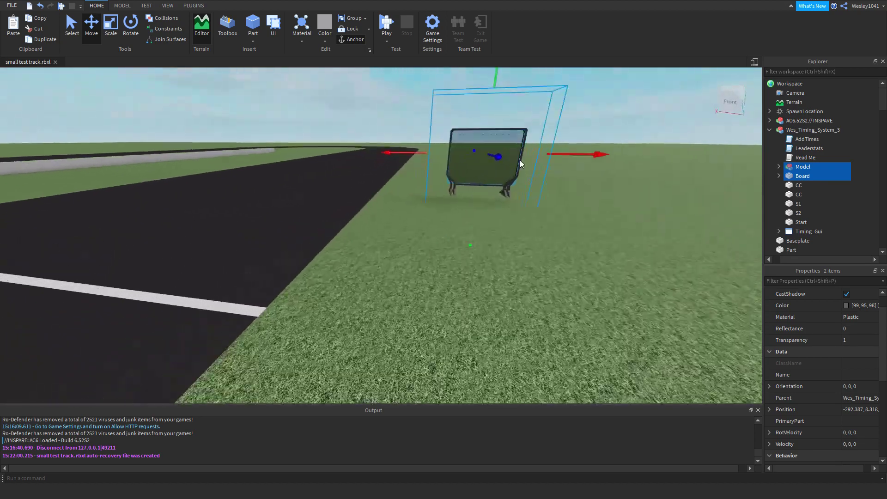
key("w")
left_click_drag(477, 232, 478, 250)
key("s")
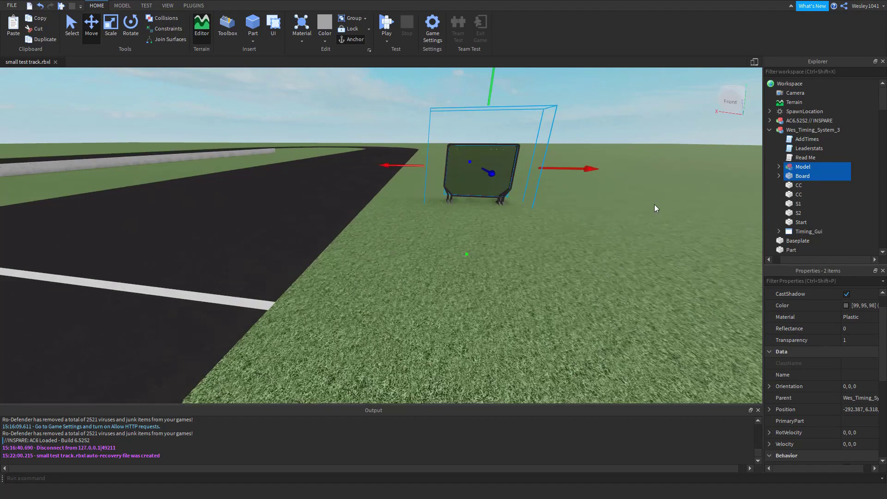
scroll(654, 204, "down", 5)
left_click(686, 194)
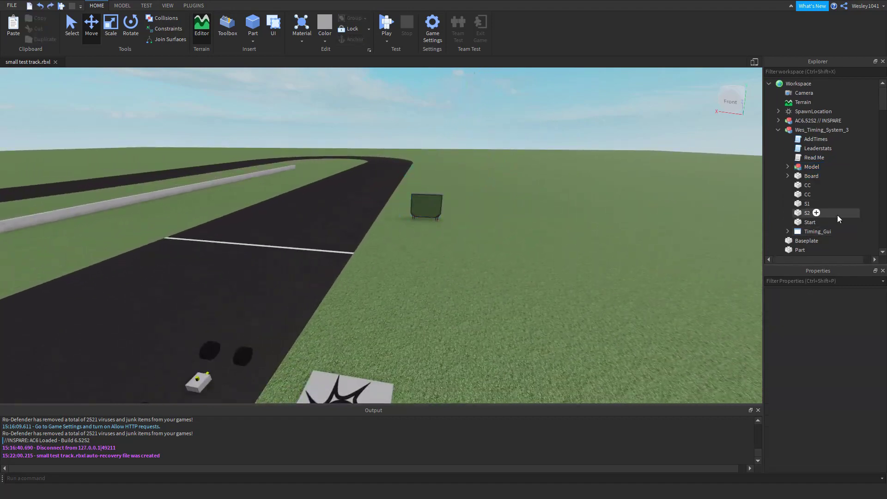
Step: Move Timing_Gui out of Wes_Timing_System_3 into StarterGui
left_click(810, 231)
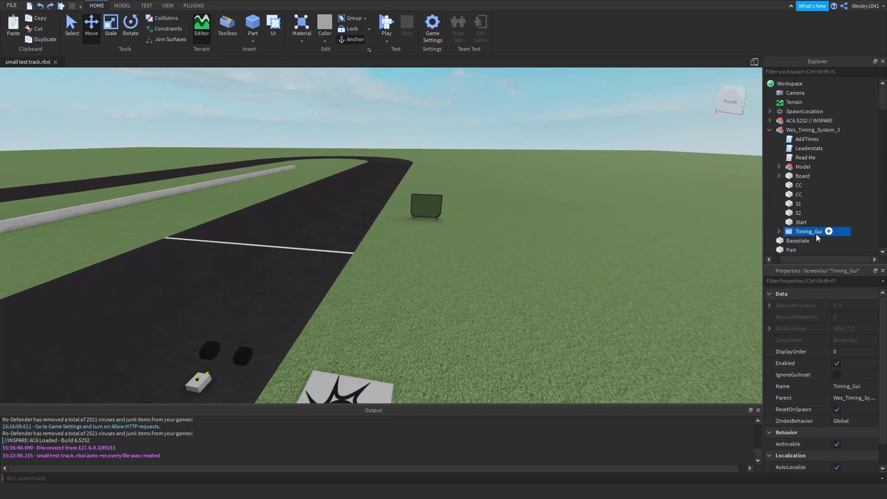
key("ctrl+x")
left_click_drag(883, 104, 875, 251)
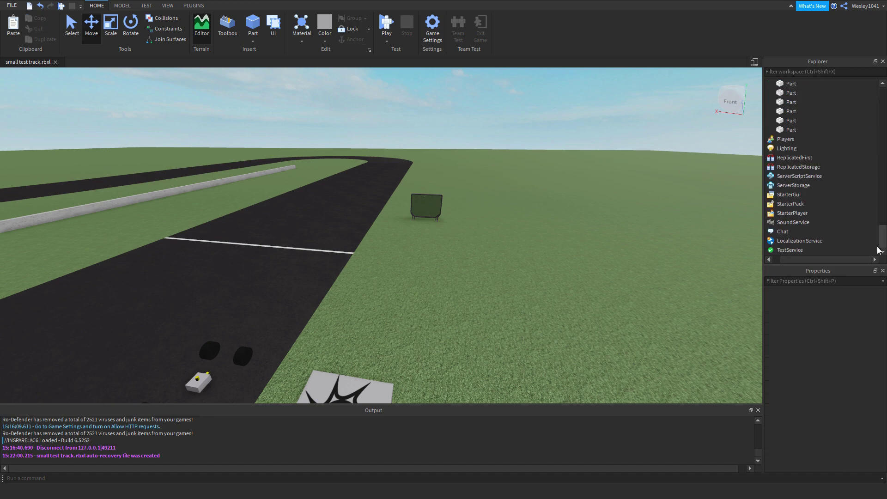
left_click_drag(806, 258, 791, 259)
left_click(791, 195)
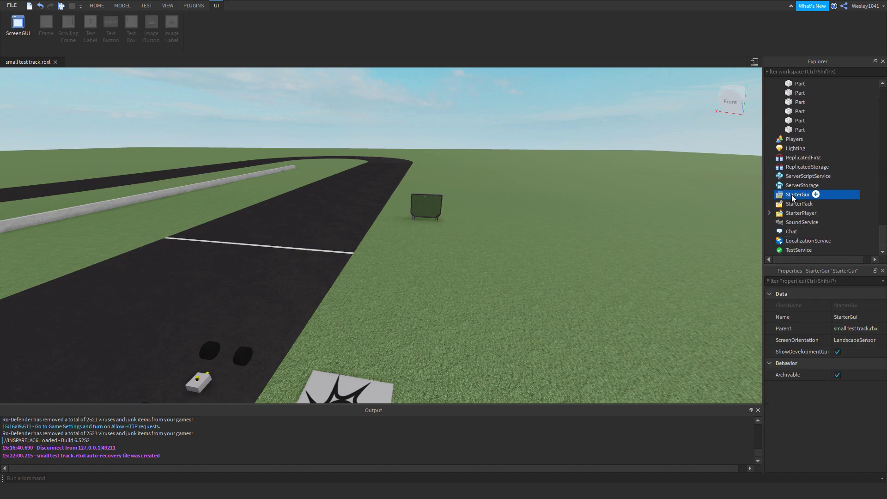
key("ctrl+shift+v")
left_click(671, 209)
right_click_drag(671, 210, 616, 162)
key("s")
key("d")
key("w")
key("a")
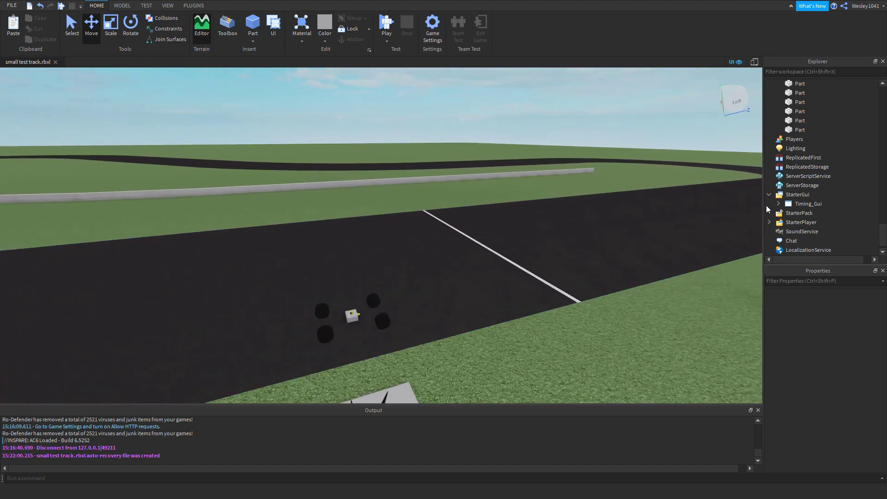
right_click_drag(491, 133, 490, 133)
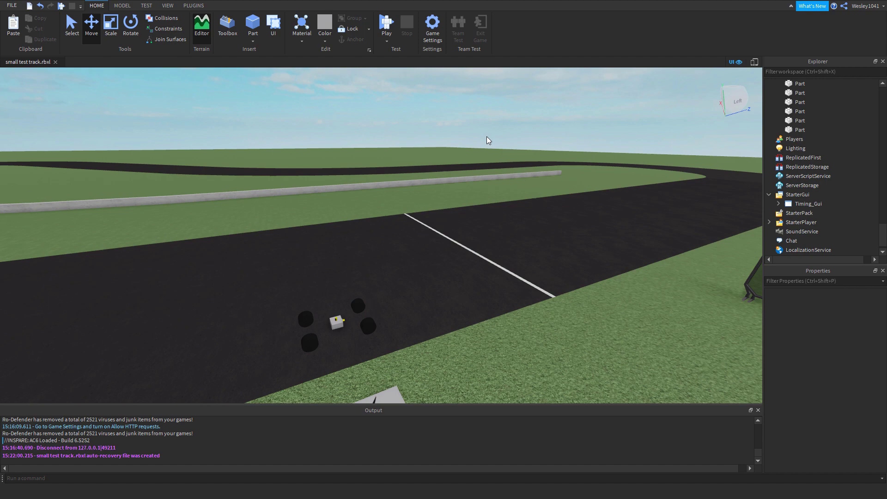
Step: In Timing_Gui's ModList script, add "Someone" to the mods list and remove the "Player" entry
left_click(779, 204)
double_click(814, 214)
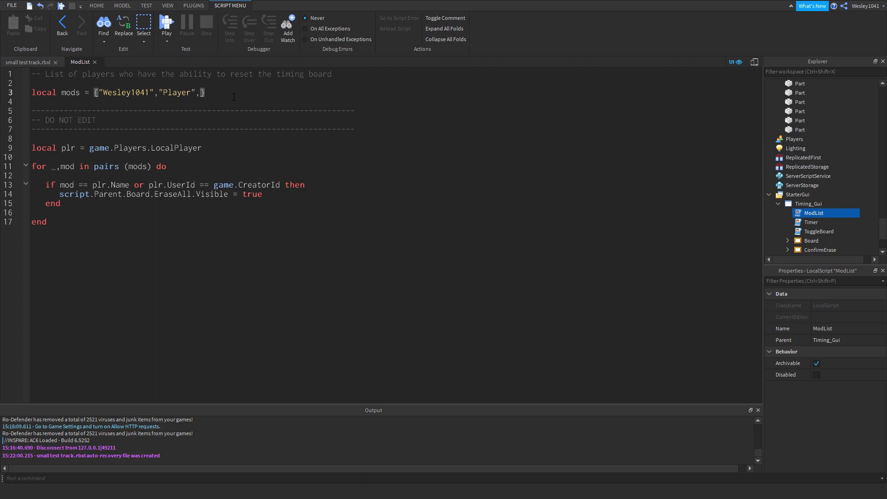
type("\"Someone")
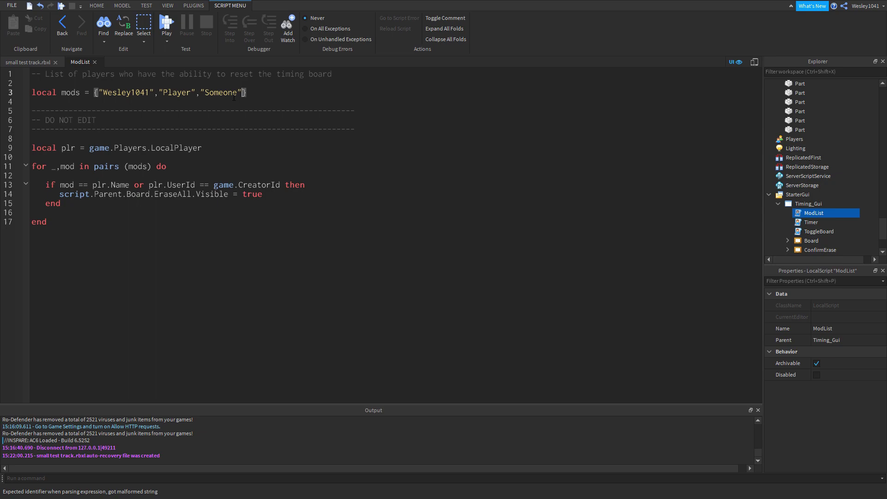
left_click_drag(198, 92, 165, 95)
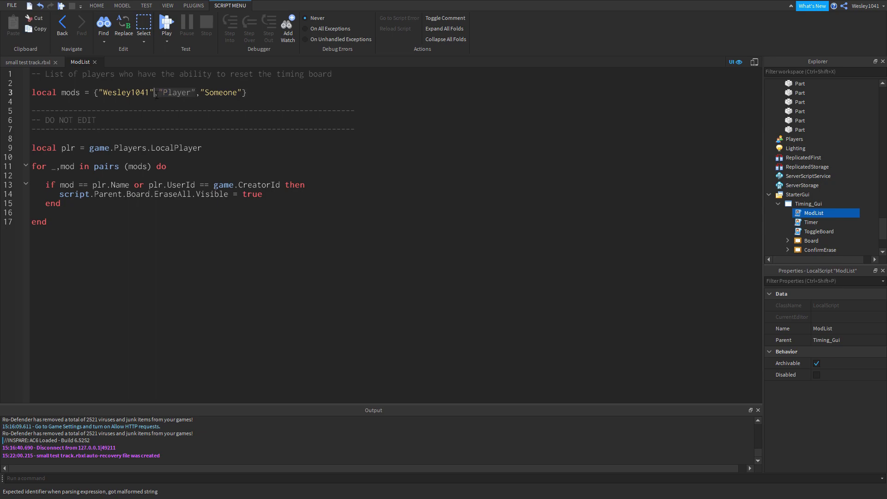
key("BackSpace")
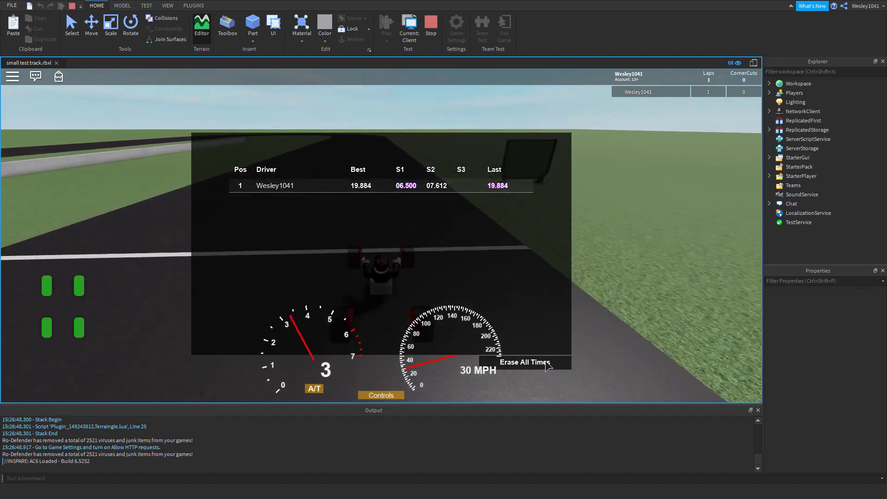
Step: Erase all times from the timing board in the running playtest and confirm the reset
left_click(547, 365)
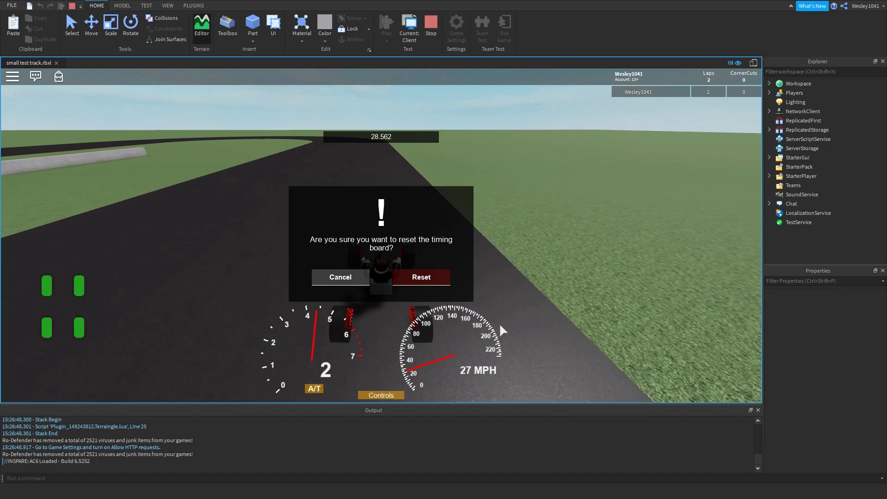
key("t")
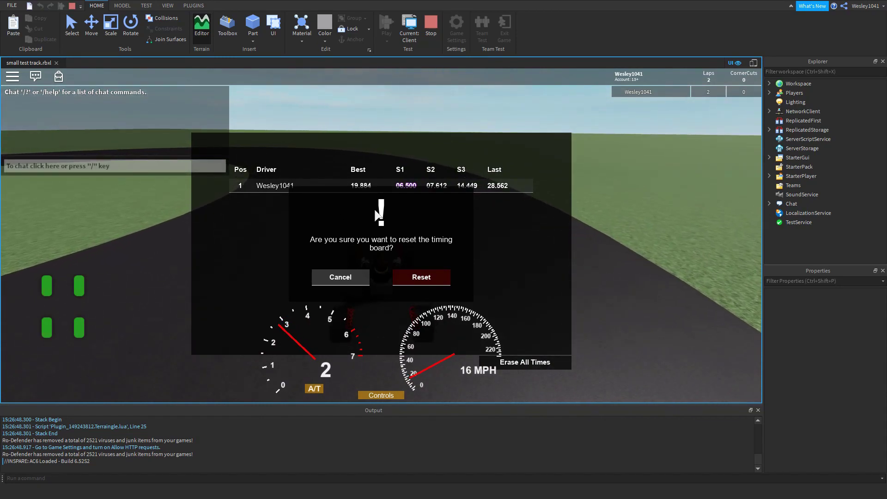
left_click(426, 279)
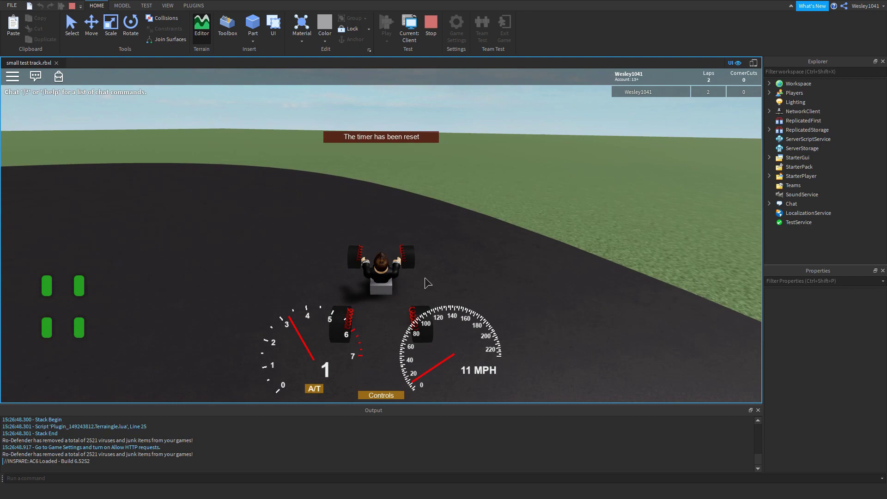
Step: Drive the car further along the track through the bend and end the playtest
key("w")
key("a")
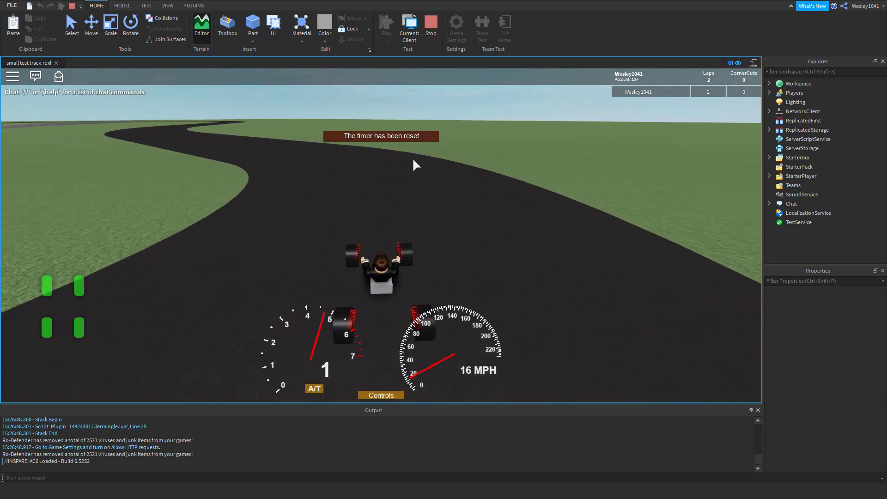
key("shift+F5")
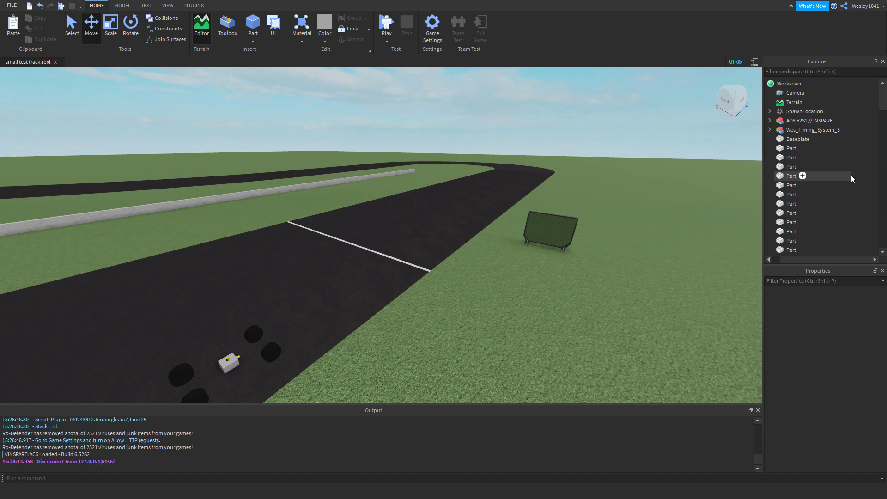
left_click(790, 131)
left_click(771, 129)
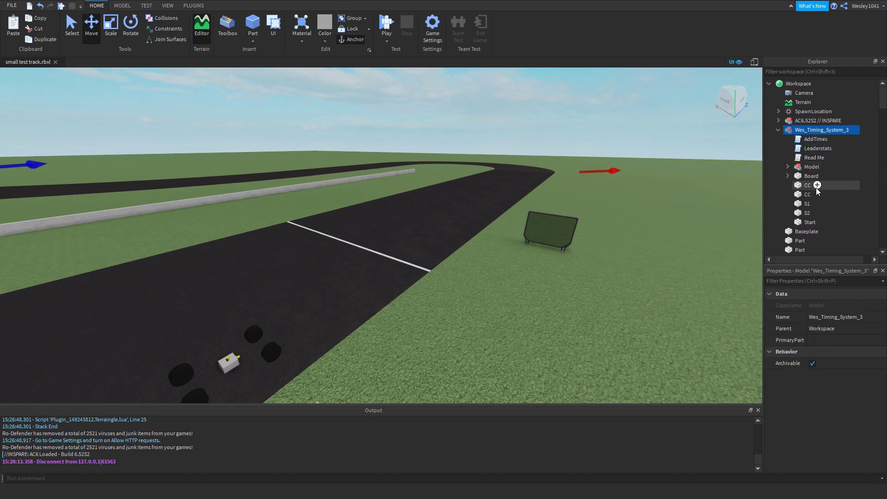
left_click(779, 129)
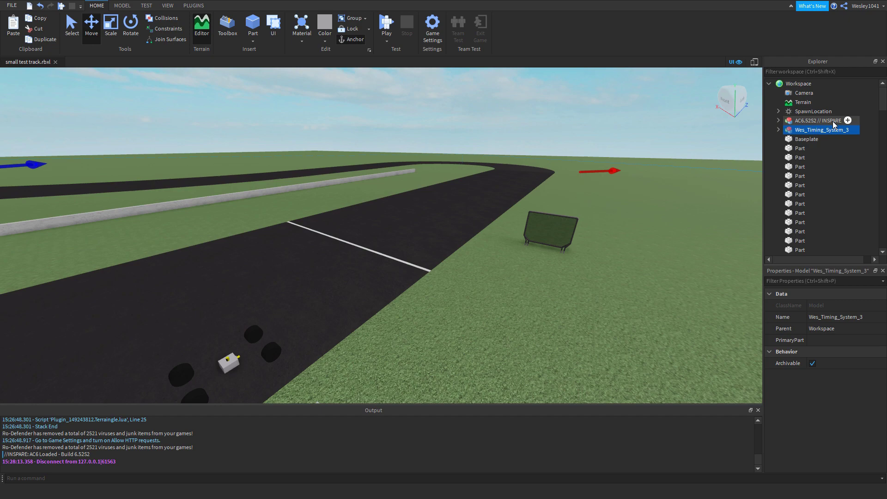
left_click_drag(883, 104, 882, 248)
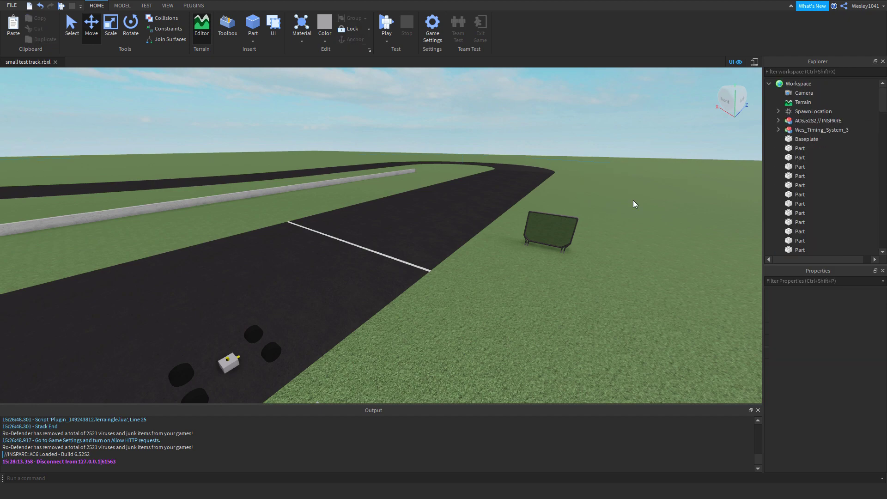